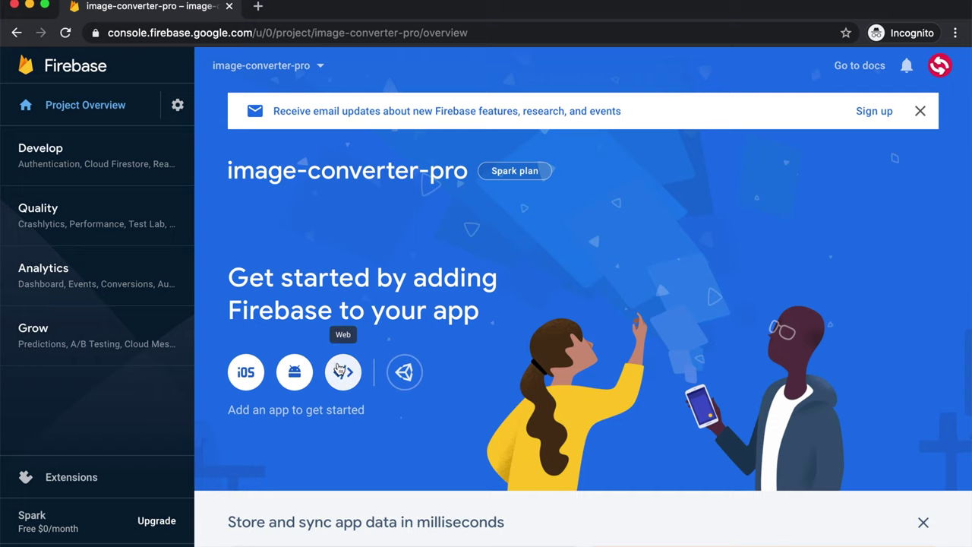
Register a web app nicknamed image-converter-pro in the Firebase project, without setting up Firebase Hosting.
{"action": "left_click", "coordinate": [354, 374]}
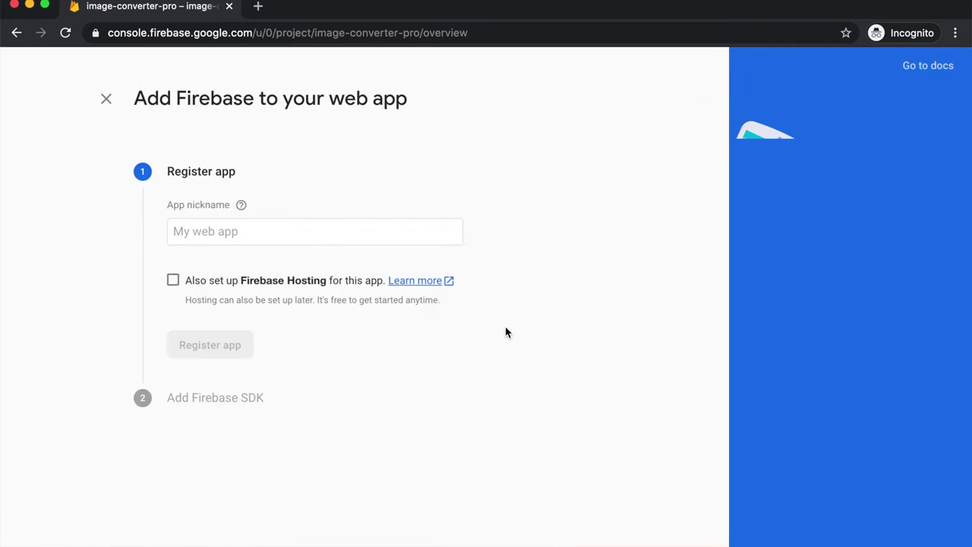
{"action": "left_click", "coordinate": [258, 237]}
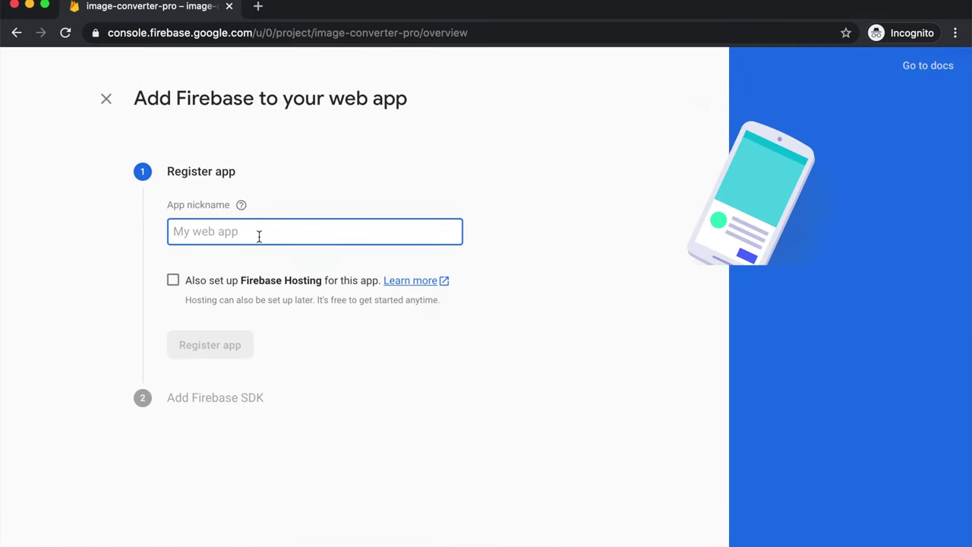
{"action": "type", "text": "image-converter-pro"}
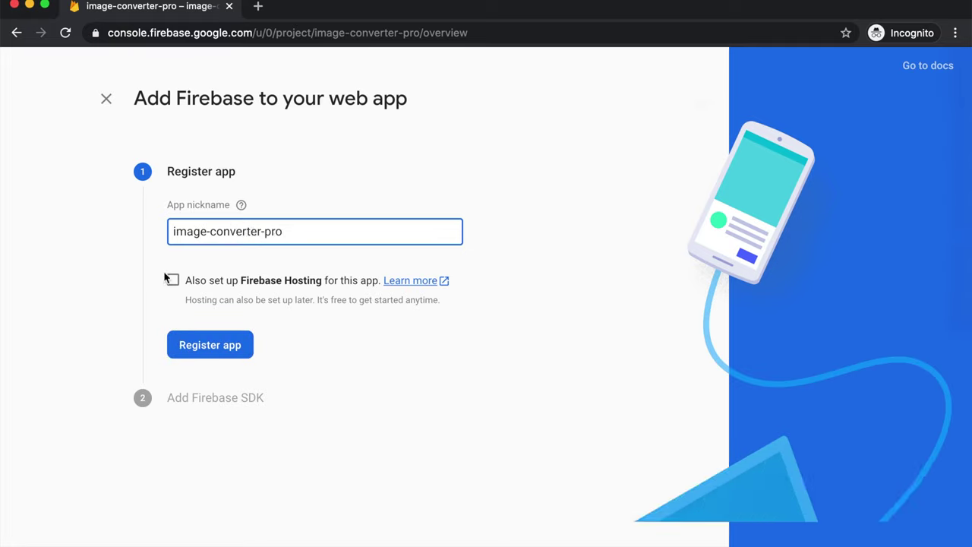
{"action": "left_click", "coordinate": [172, 280]}
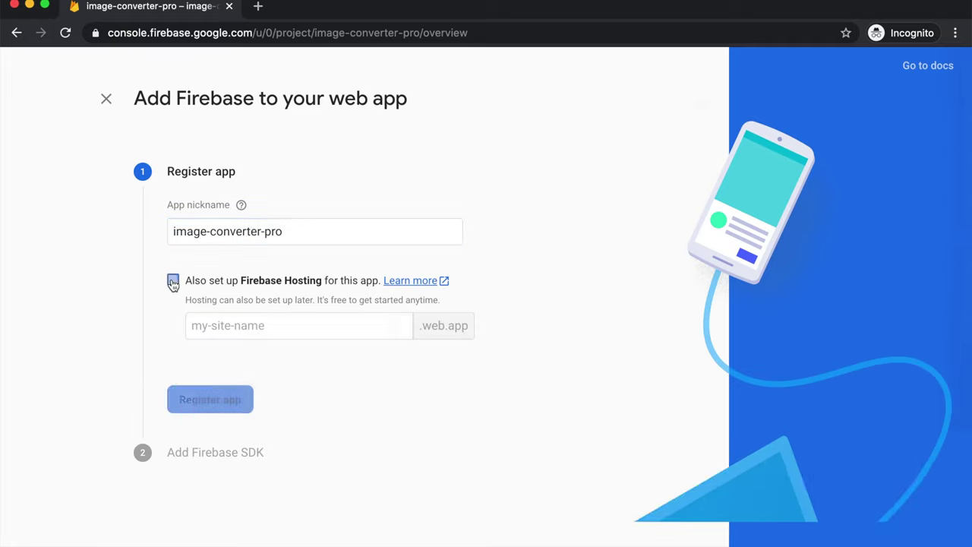
{"action": "left_click", "coordinate": [174, 280]}
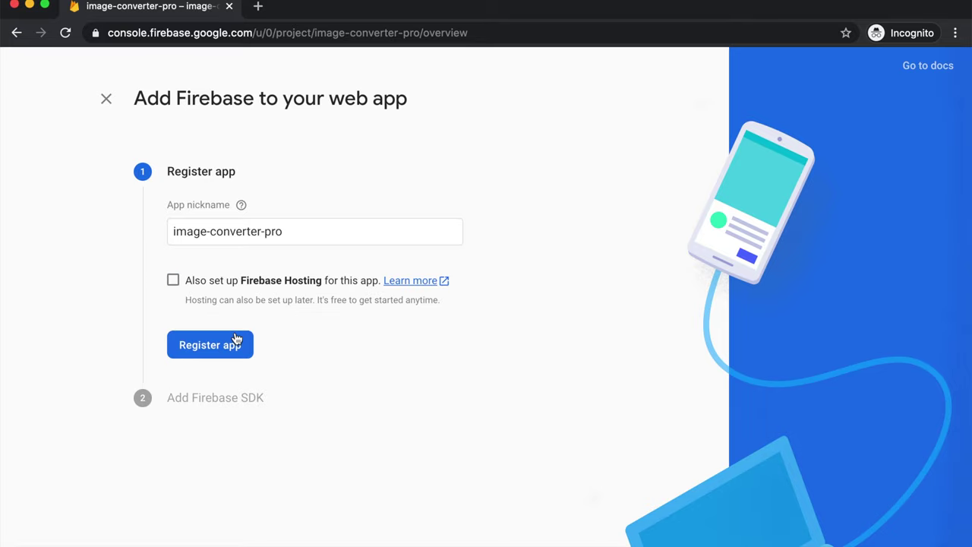
{"action": "left_click", "coordinate": [231, 352]}
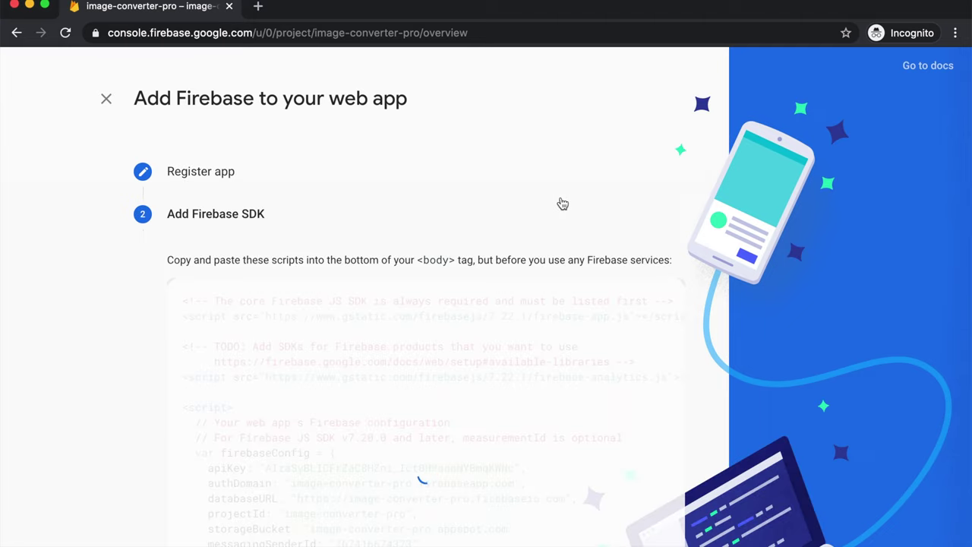
Select the whole firebaseConfig object in the SDK script, and continue to the project console.
{"action": "scroll", "coordinate": [562, 203], "scroll_direction": "down", "scroll_amount": 3}
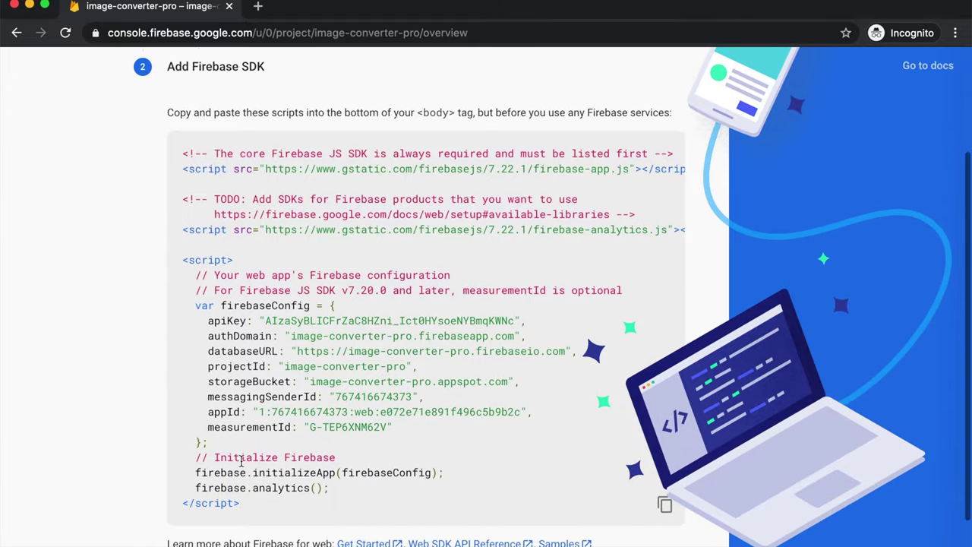
{"action": "left_click_drag", "start_coordinate": [207, 443], "coordinate": [193, 300]}
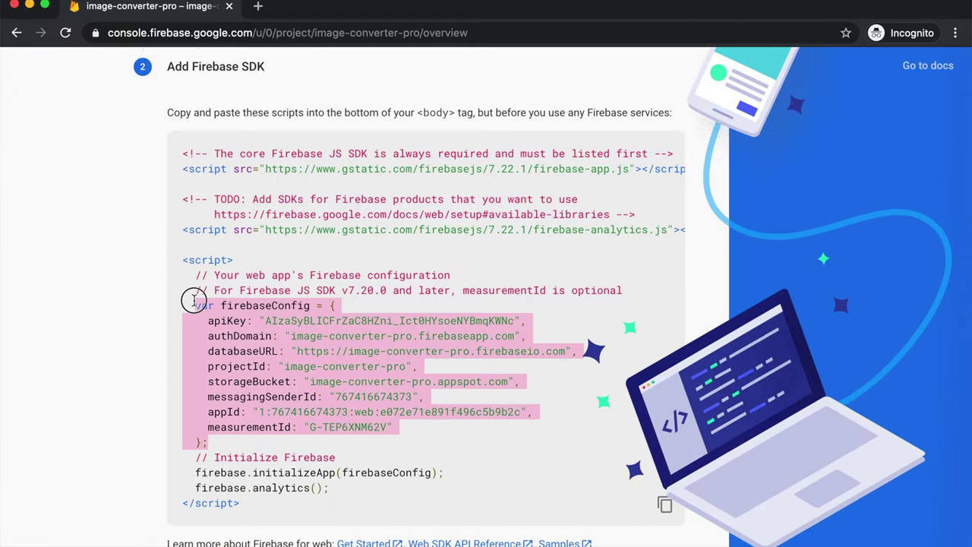
{"action": "scroll", "coordinate": [238, 521], "scroll_direction": "down", "scroll_amount": 2}
{"action": "left_click", "coordinate": [242, 535]}
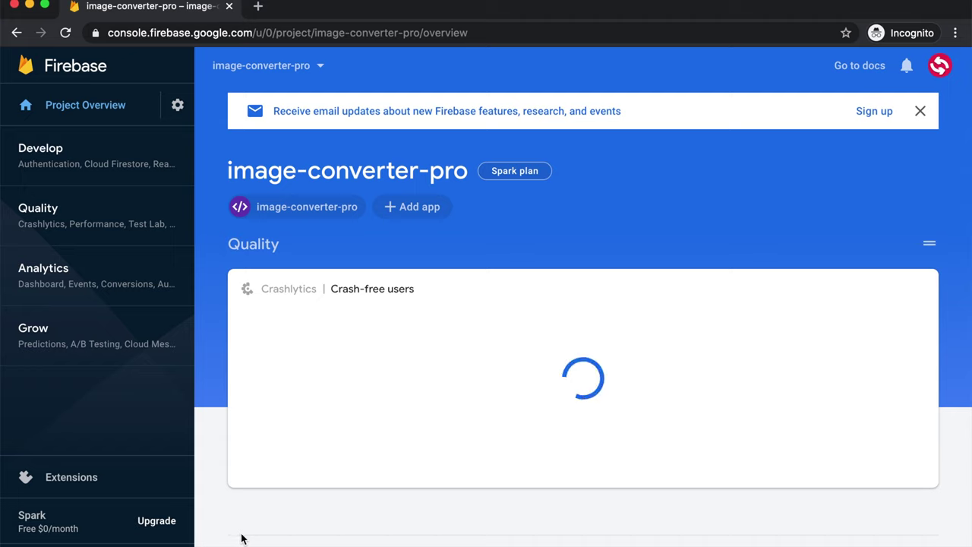
Open the project's Authentication section under Develop.
{"action": "scroll", "coordinate": [242, 538], "scroll_direction": "down", "scroll_amount": 5}
{"action": "scroll", "coordinate": [198, 531], "scroll_direction": "up", "scroll_amount": 6}
{"action": "left_click", "coordinate": [56, 151]}
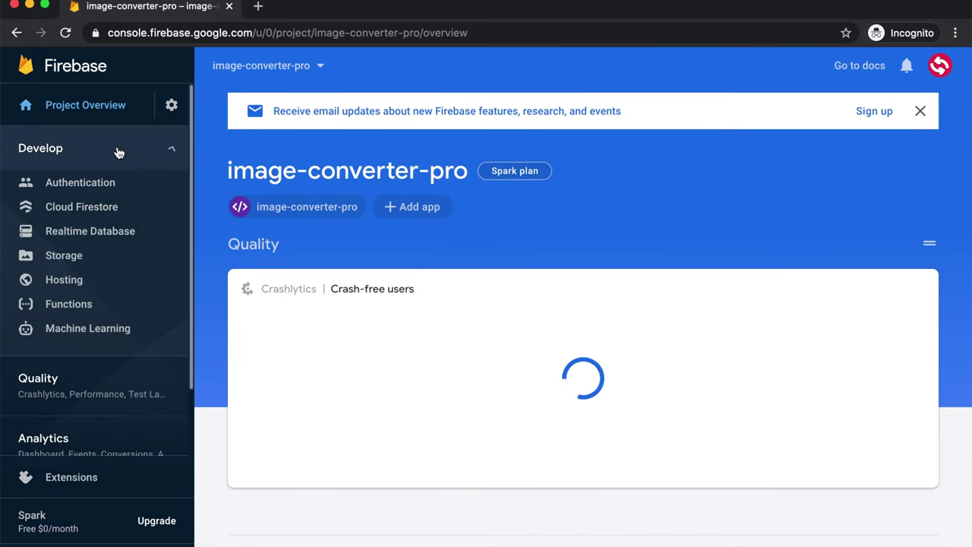
{"action": "left_click", "coordinate": [88, 191]}
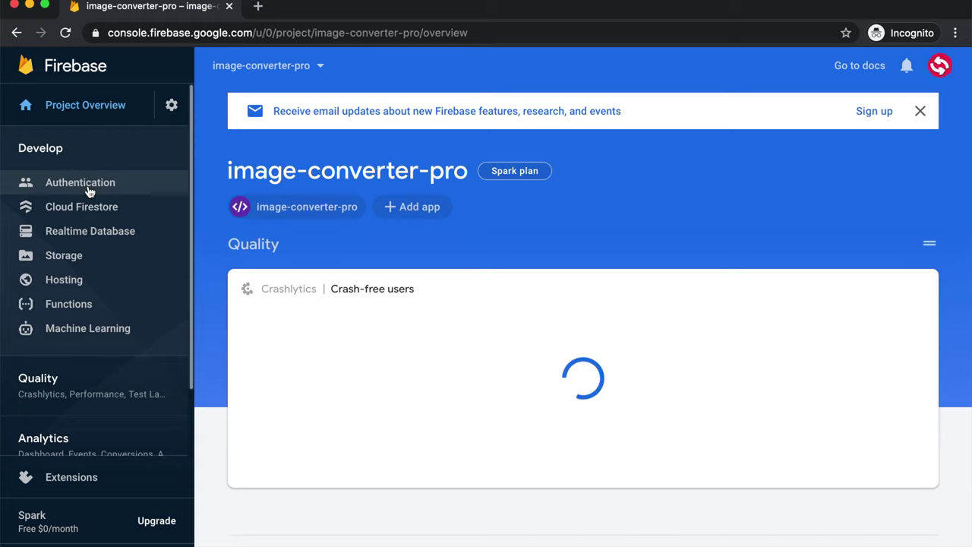
{"action": "left_click", "coordinate": [88, 191]}
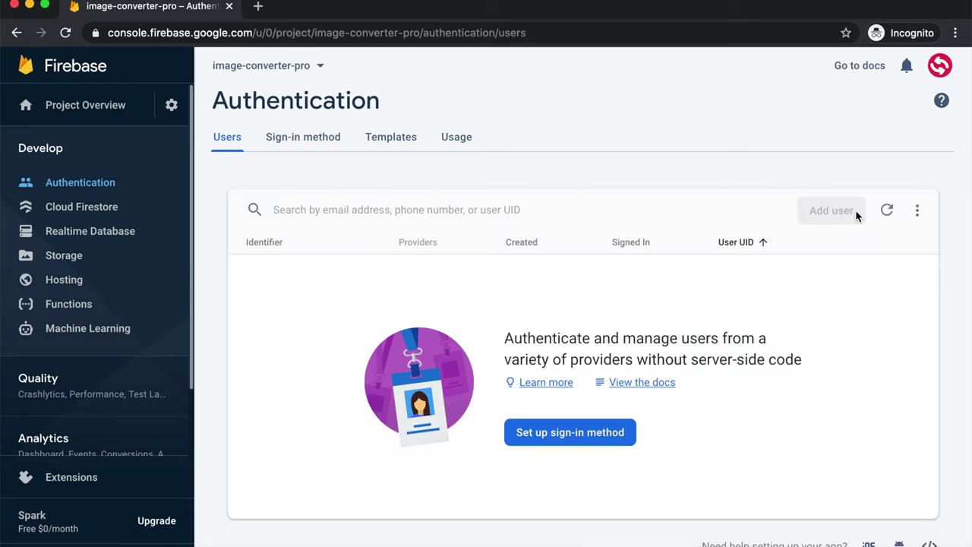
Enable the Email/Password sign-in provider, leaving passwordless email link off, and save it.
{"action": "mouse_move", "coordinate": [855, 214]}
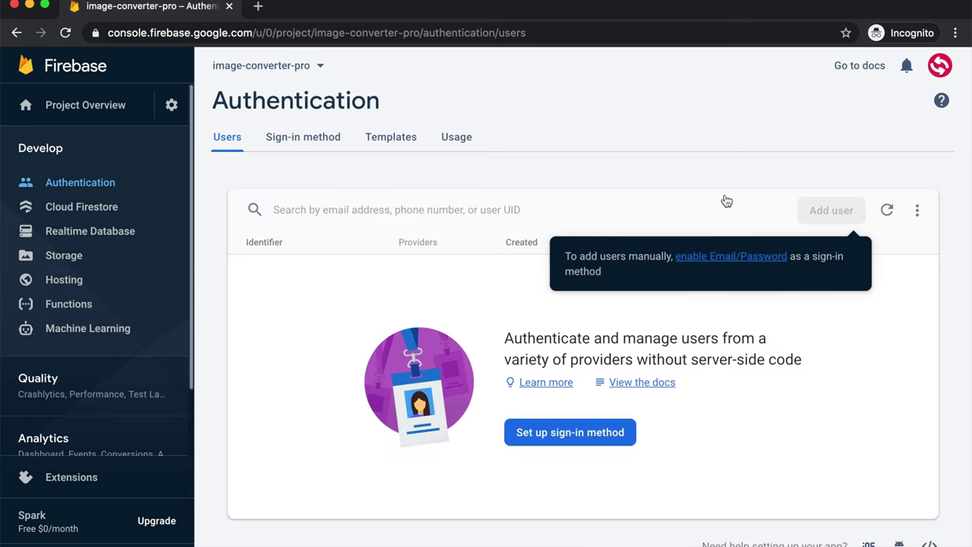
{"action": "left_click", "coordinate": [597, 433]}
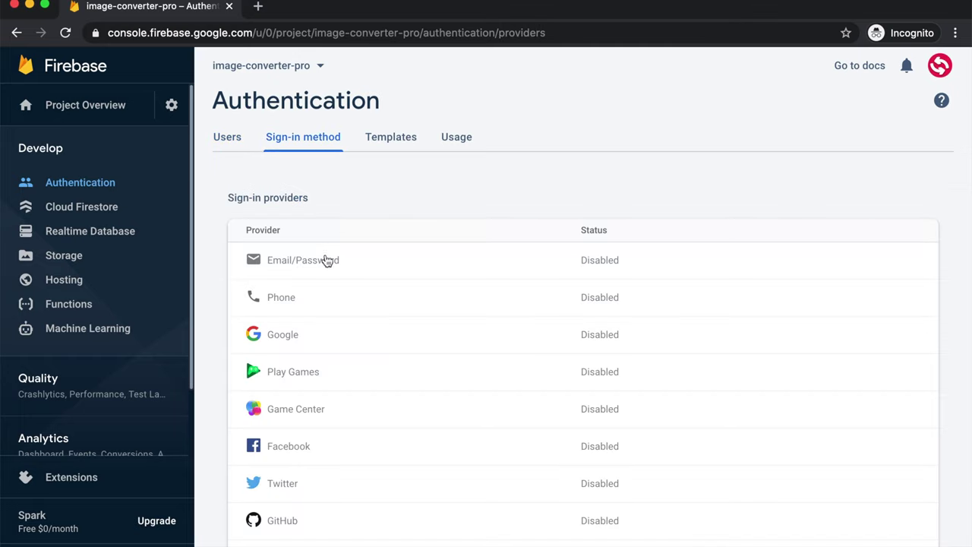
{"action": "left_click", "coordinate": [327, 261]}
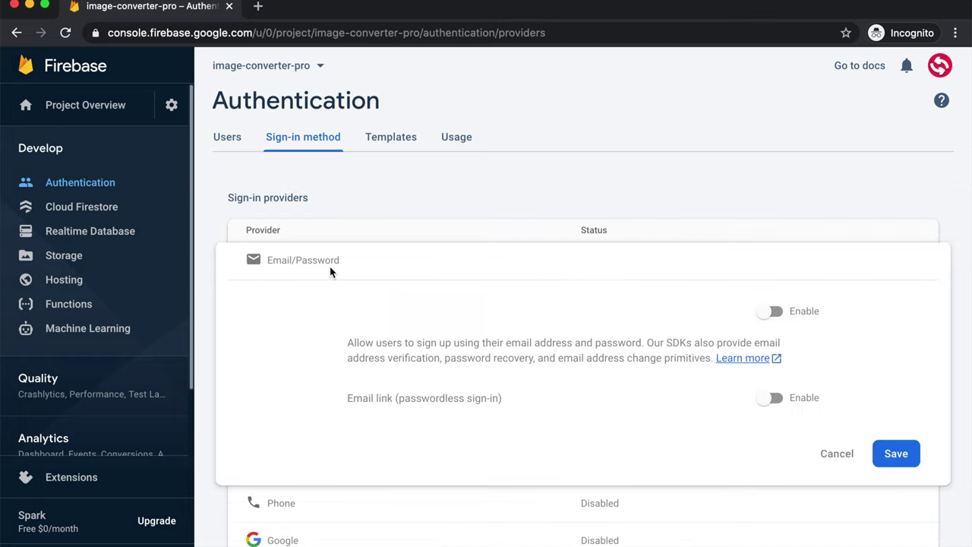
{"action": "left_click", "coordinate": [775, 313]}
{"action": "left_click", "coordinate": [899, 465]}
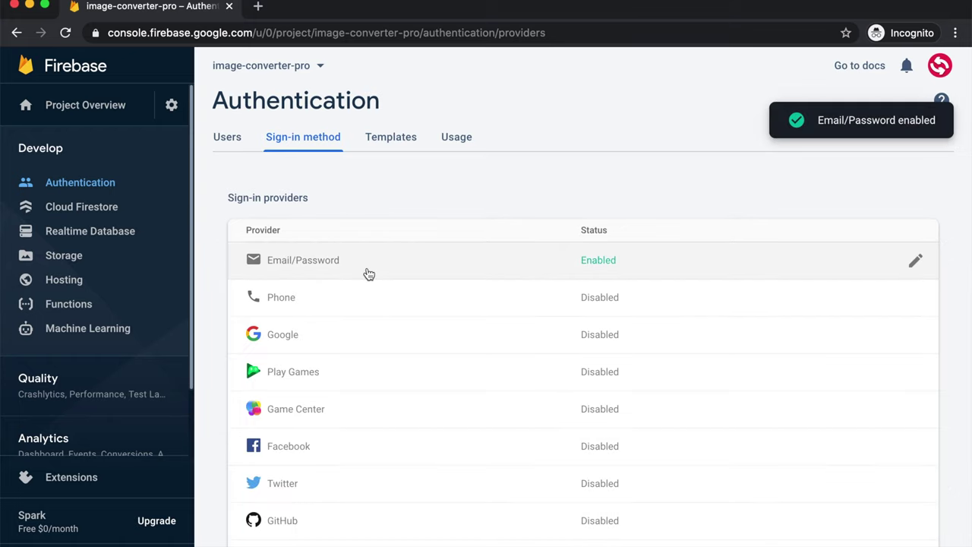
Add an Email/Password user for the admin by entering the admin's email address and account password.
{"action": "left_click", "coordinate": [227, 138]}
{"action": "left_click", "coordinate": [830, 210]}
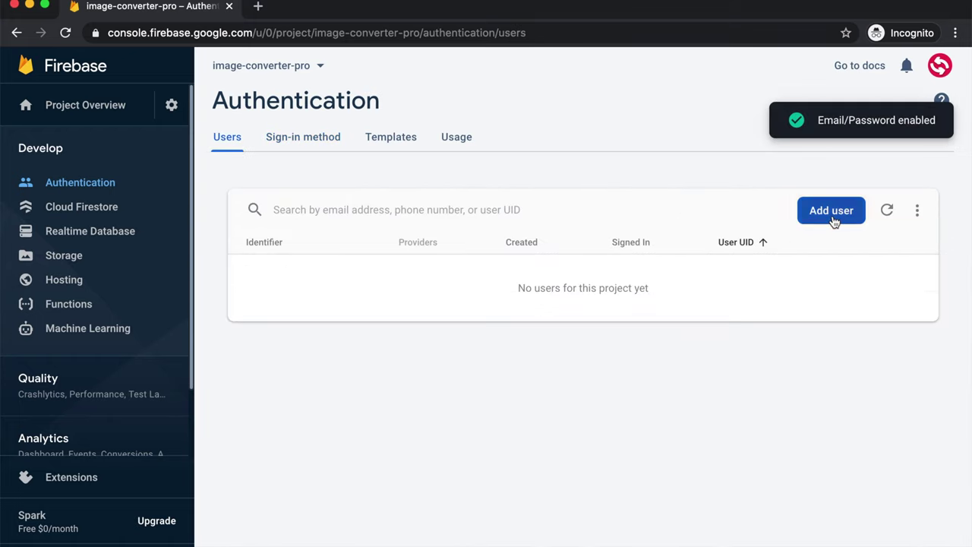
{"action": "left_click", "coordinate": [408, 330]}
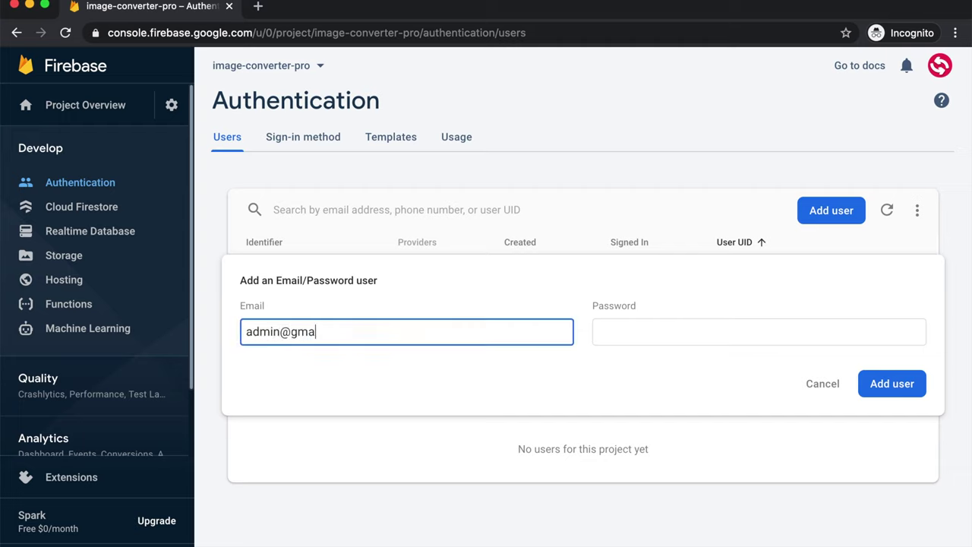
{"action": "left_click", "coordinate": [649, 335]}
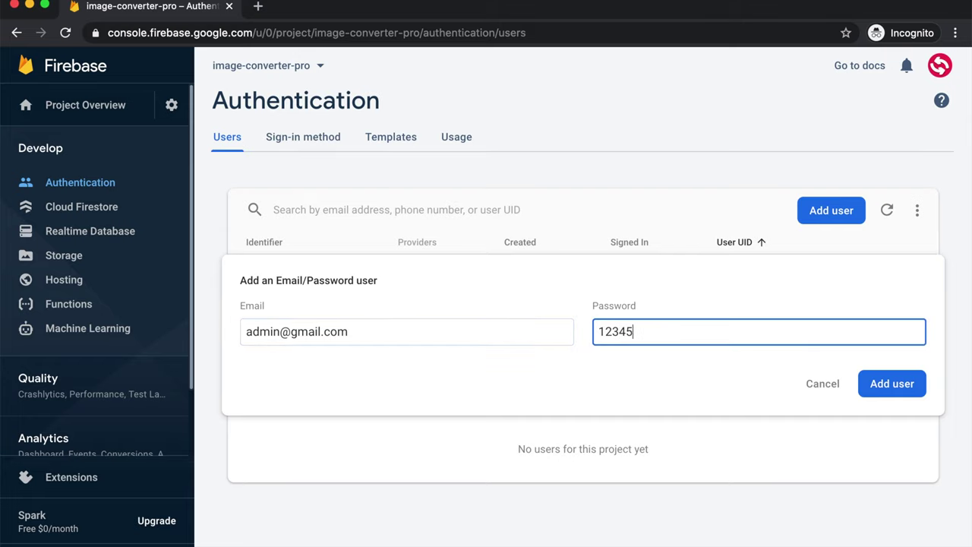
{"action": "left_click", "coordinate": [881, 389]}
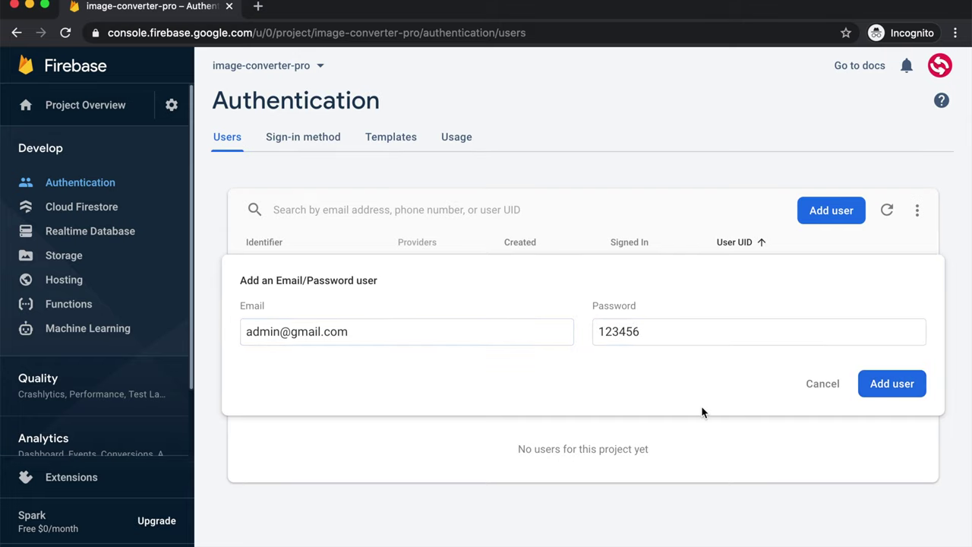
{"action": "left_click", "coordinate": [880, 387]}
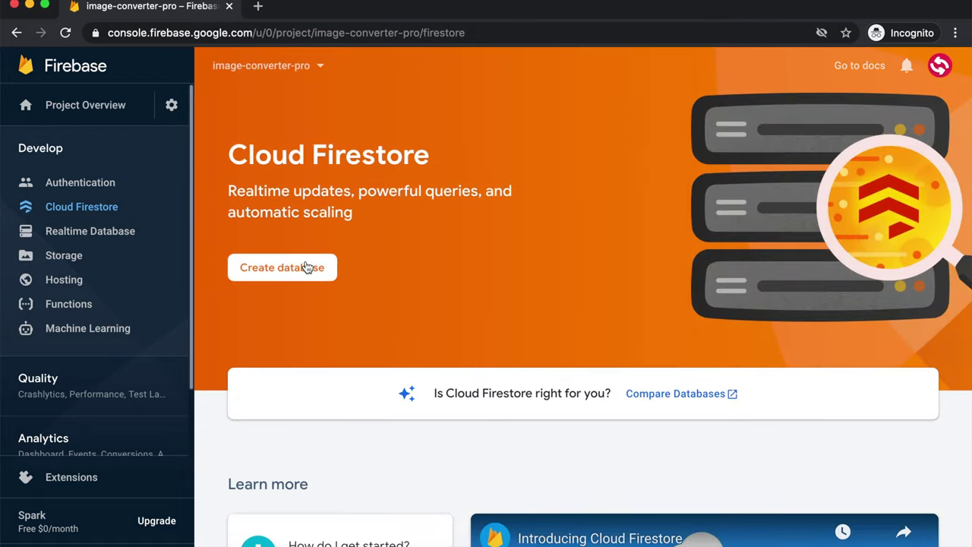
Create a Cloud Firestore database in production mode with the location nam5 (us-central).
{"action": "left_click", "coordinate": [313, 267]}
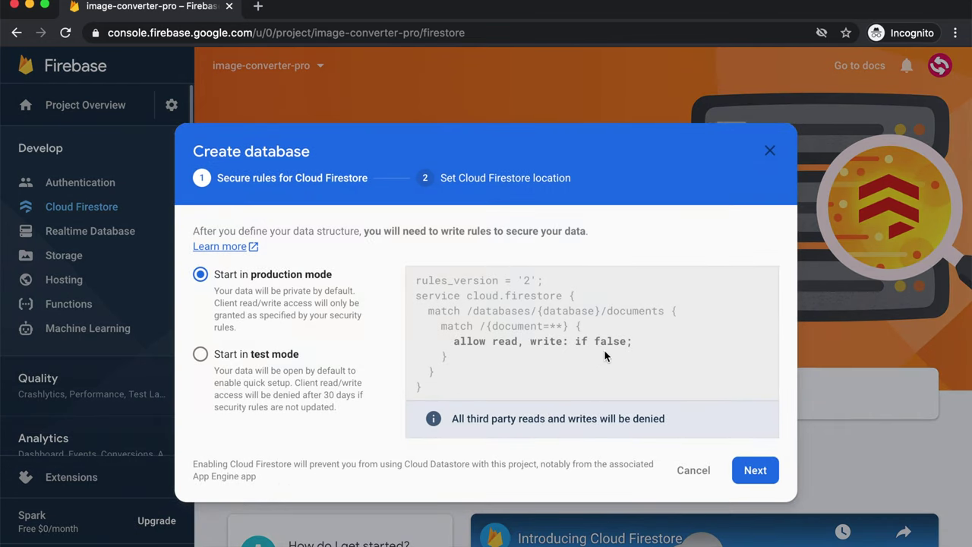
{"action": "left_click", "coordinate": [753, 472]}
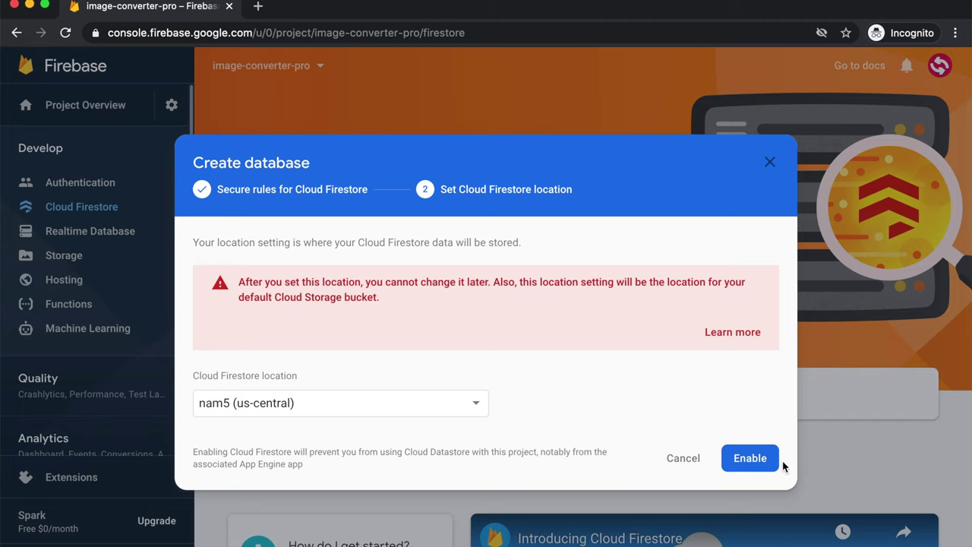
{"action": "left_click", "coordinate": [771, 462]}
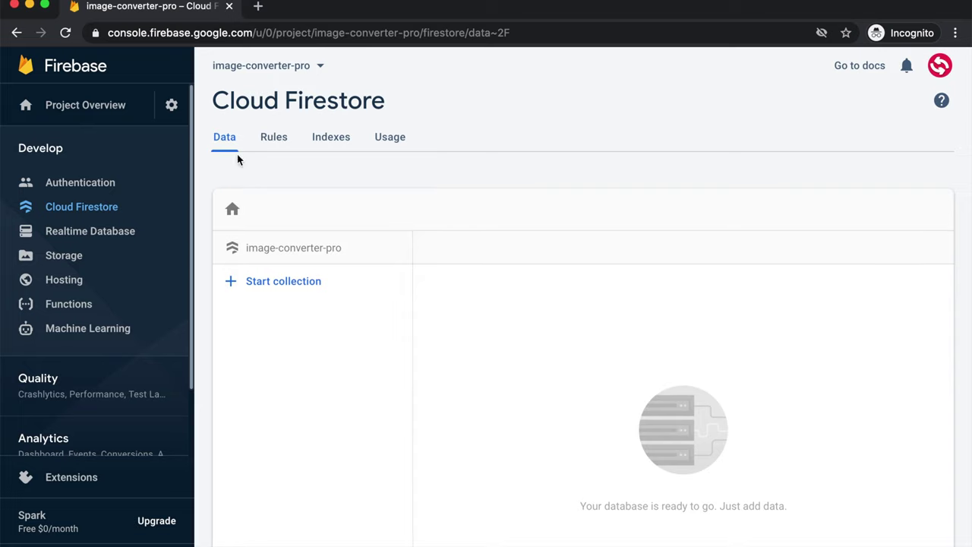
Open the security rules of the Cloud Firestore database for editing.
{"action": "left_click", "coordinate": [275, 139]}
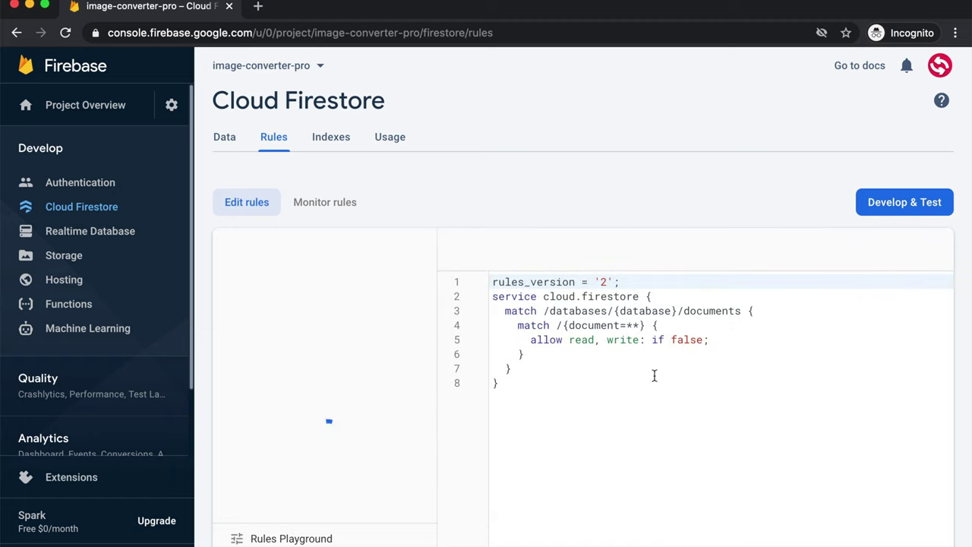
{"action": "left_click", "coordinate": [719, 353]}
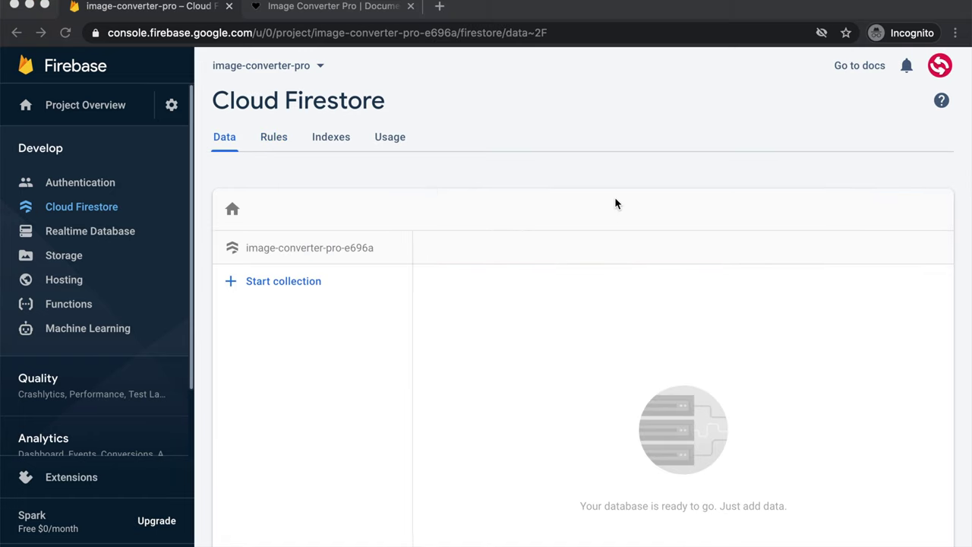
{"action": "left_click", "coordinate": [615, 201]}
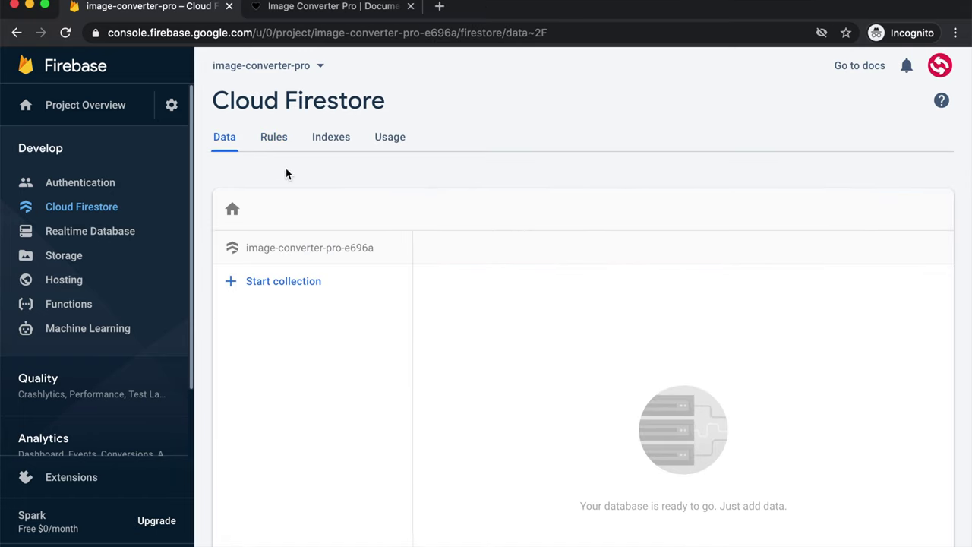
{"action": "left_click", "coordinate": [273, 148]}
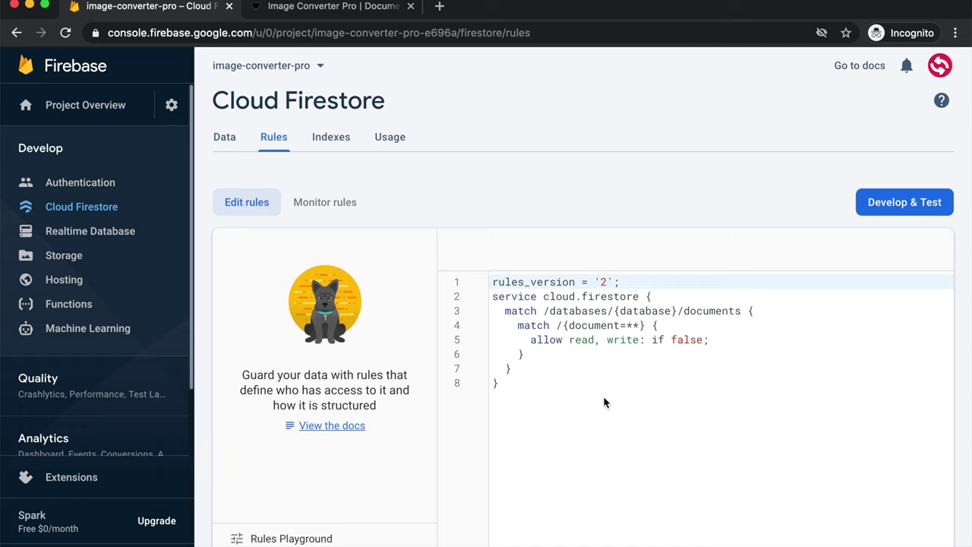
Look up the replacement Cloud Firestore rules in the Setup Firebase section of the Image Converter Pro documentation's Quick Start page.
{"action": "left_click", "coordinate": [280, 9]}
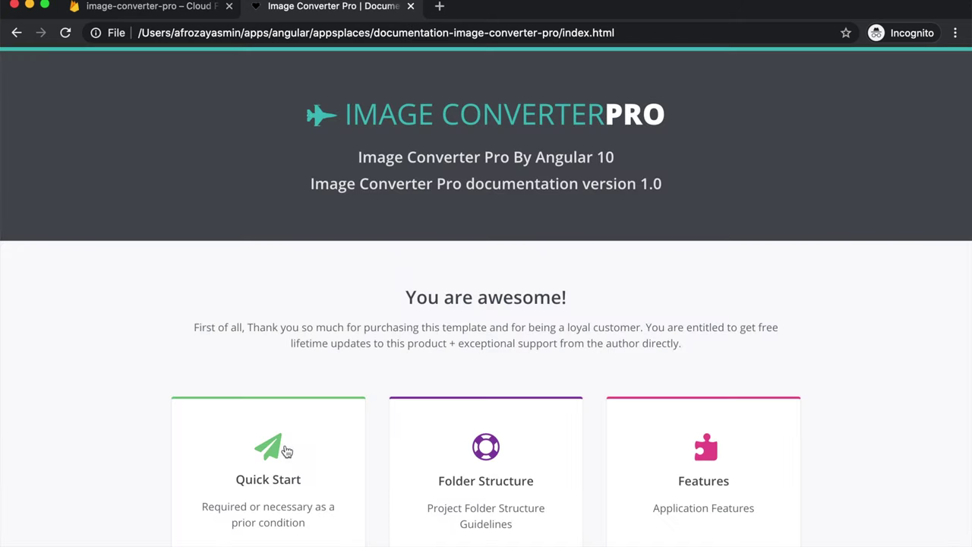
{"action": "scroll", "coordinate": [285, 448], "scroll_direction": "down", "scroll_amount": 4}
{"action": "left_click", "coordinate": [283, 358]}
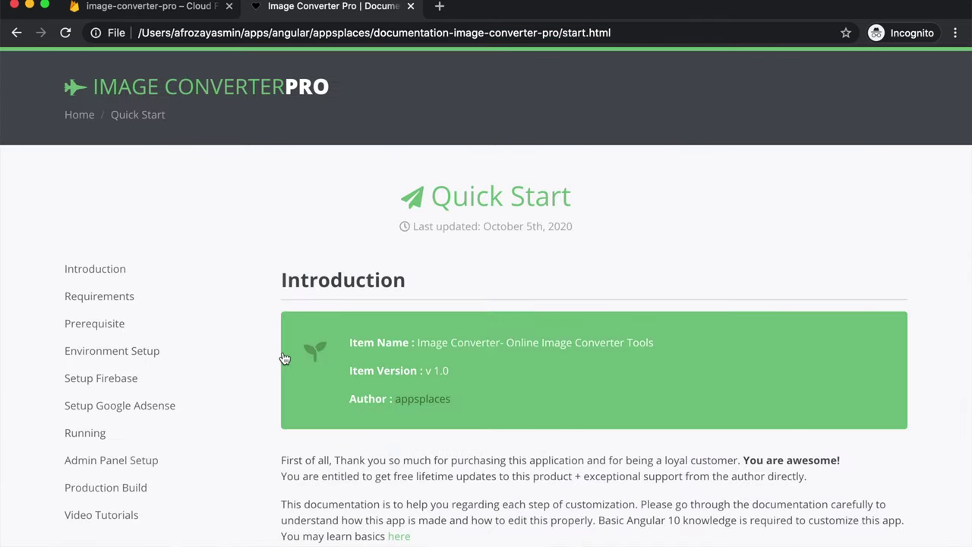
{"action": "left_click", "coordinate": [100, 384]}
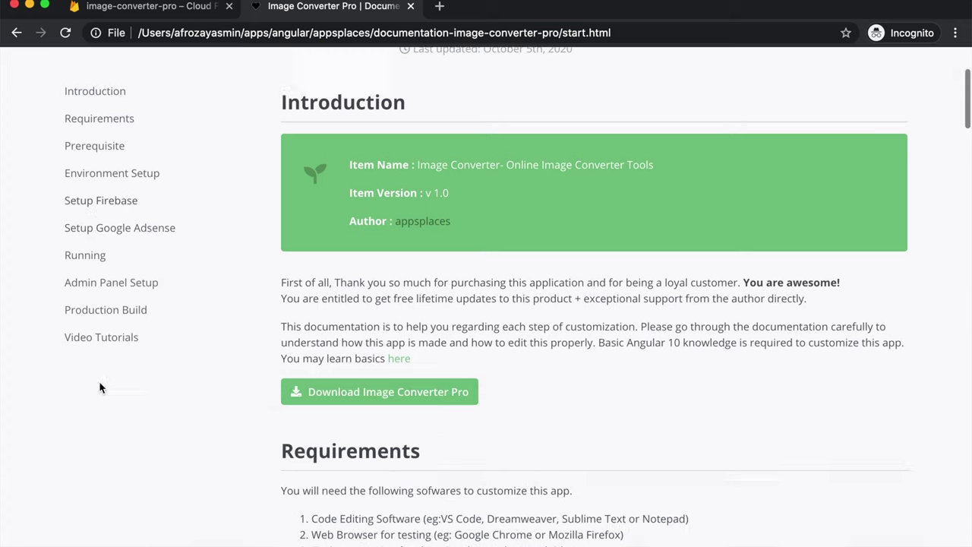
{"action": "scroll", "coordinate": [448, 343], "scroll_direction": "down", "scroll_amount": 10}
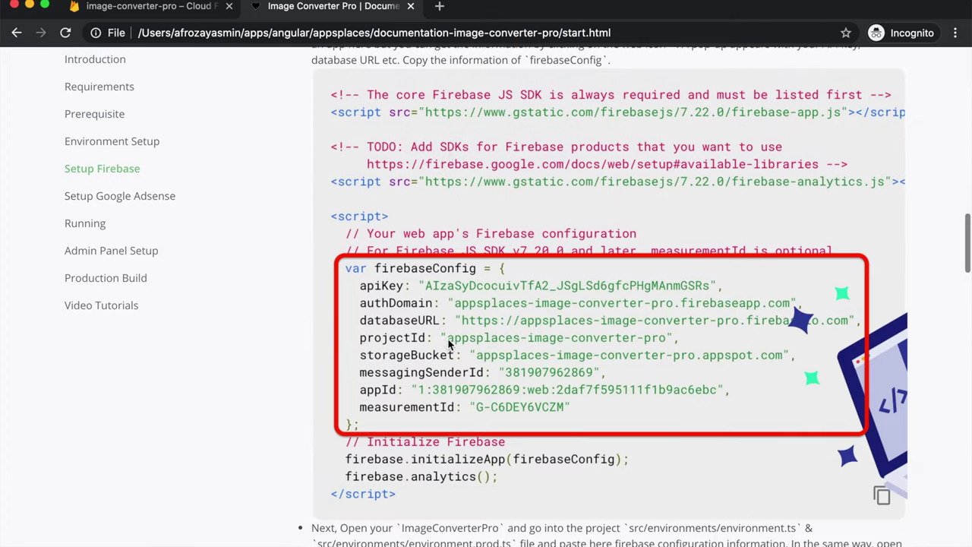
{"action": "scroll", "coordinate": [448, 344], "scroll_direction": "down", "scroll_amount": 2}
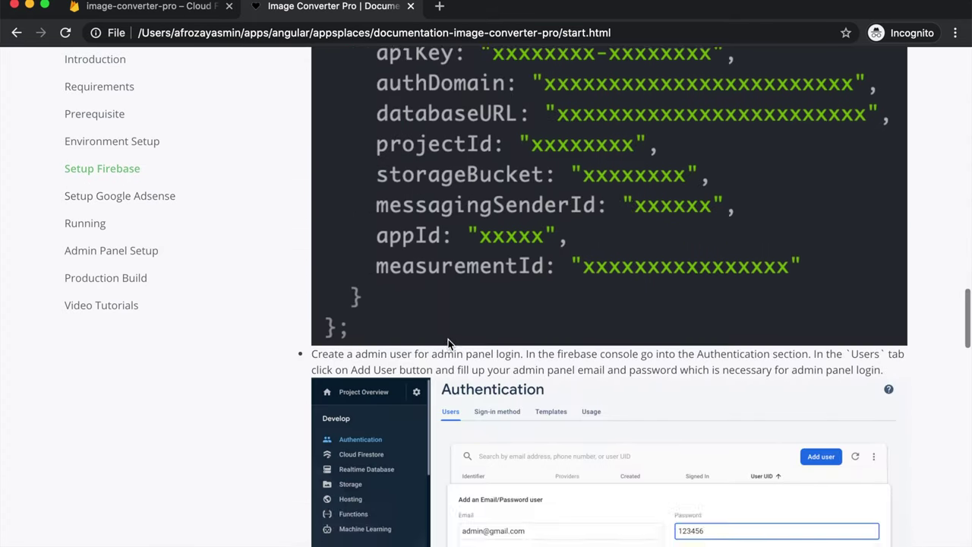
{"action": "scroll", "coordinate": [448, 342], "scroll_direction": "up", "scroll_amount": 5}
{"action": "scroll", "coordinate": [448, 340], "scroll_direction": "down", "scroll_amount": 10}
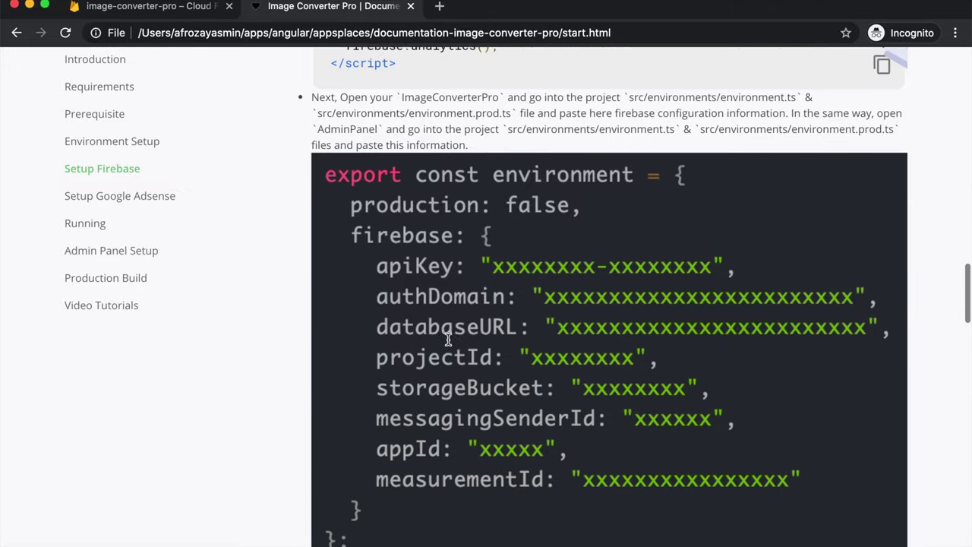
{"action": "scroll", "coordinate": [448, 343], "scroll_direction": "down", "scroll_amount": 8}
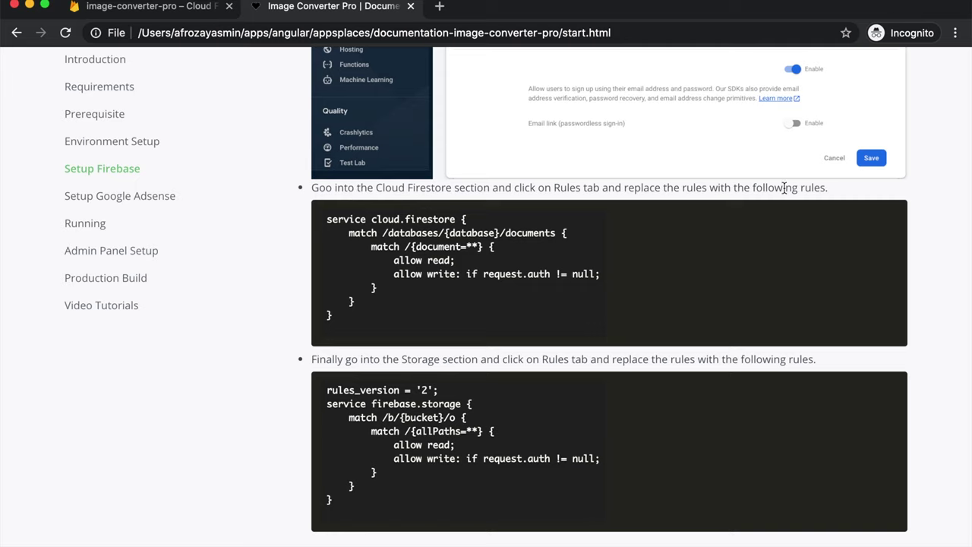
Replace the Cloud Firestore rules with the documentation's service cloud.firestore block, allowing read and authenticated write, and publish them.
{"action": "left_click_drag", "start_coordinate": [338, 326], "coordinate": [319, 225]}
{"action": "key", "text": "ctrl+c"}
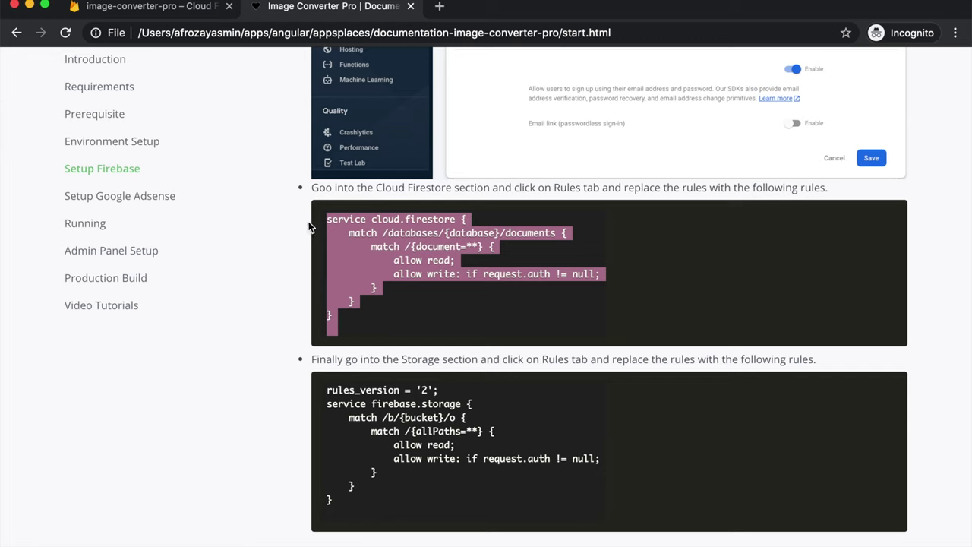
{"action": "left_click", "coordinate": [186, 10]}
{"action": "left_click", "coordinate": [528, 346]}
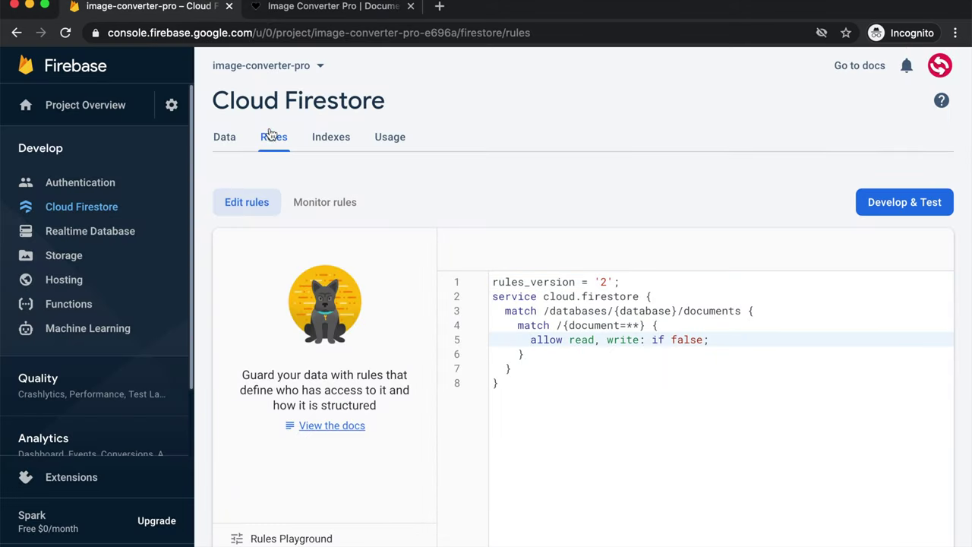
{"action": "key", "text": "ctrl+a"}
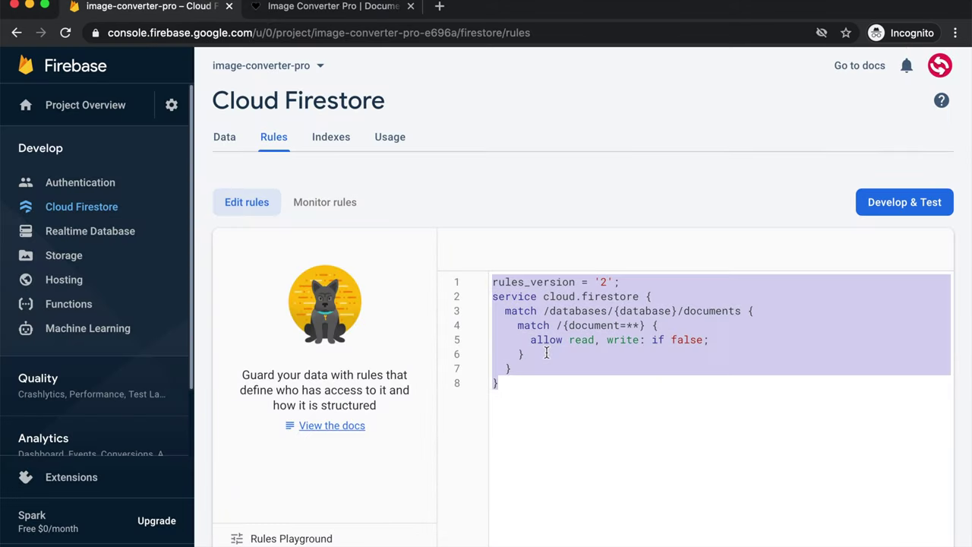
{"action": "key", "text": "ctrl+v"}
{"action": "left_click", "coordinate": [621, 252]}
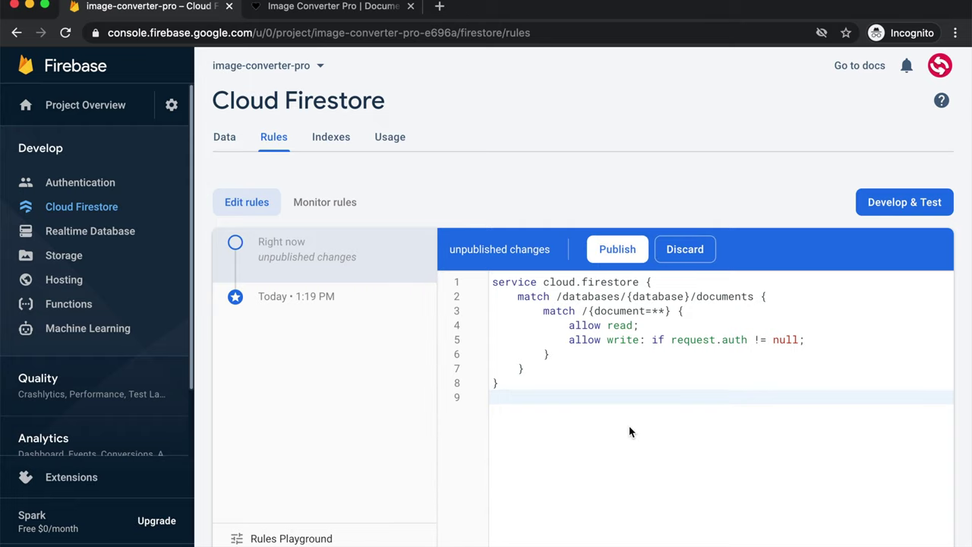
{"action": "left_click", "coordinate": [640, 383]}
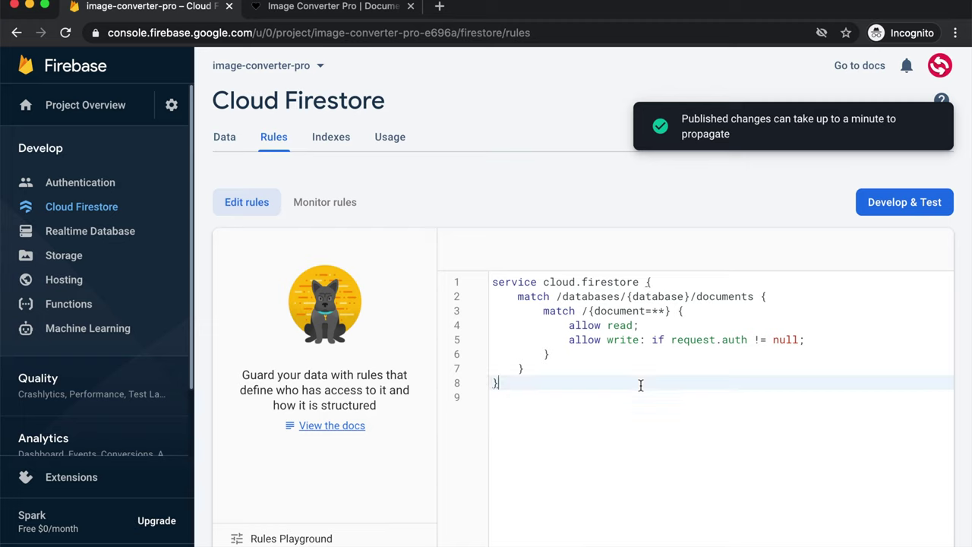
Set up Cloud Storage for the project with the default security rules and the preset storage location.
{"action": "left_click", "coordinate": [67, 256]}
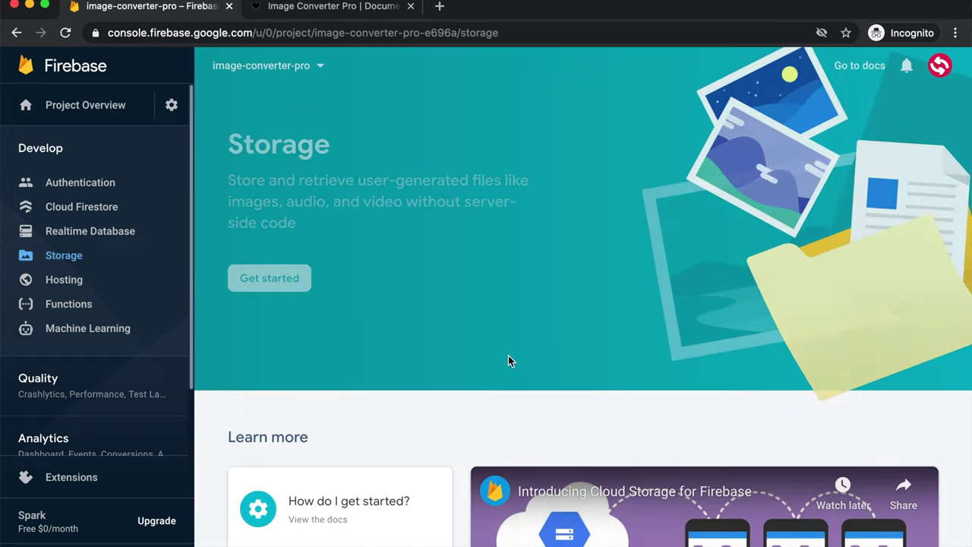
{"action": "left_click", "coordinate": [295, 291]}
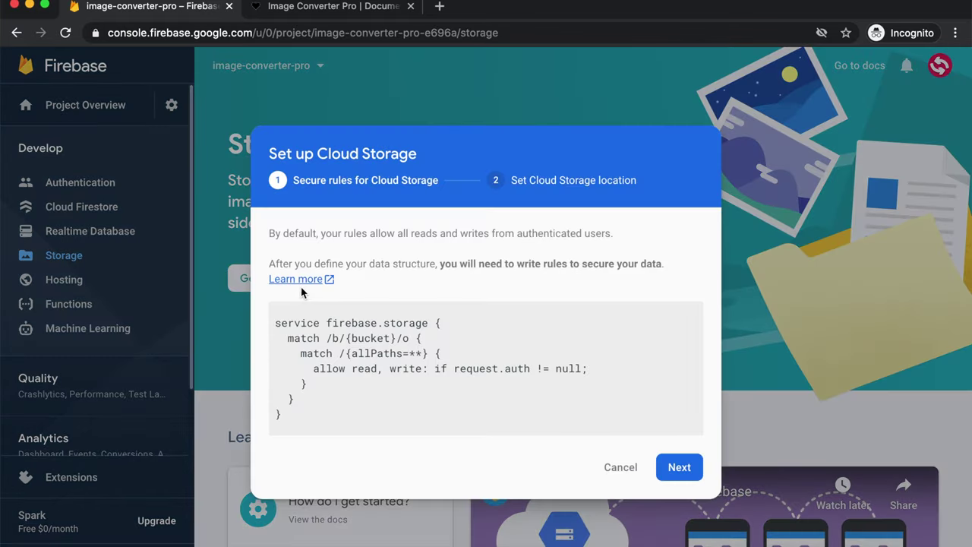
{"action": "left_click", "coordinate": [679, 467]}
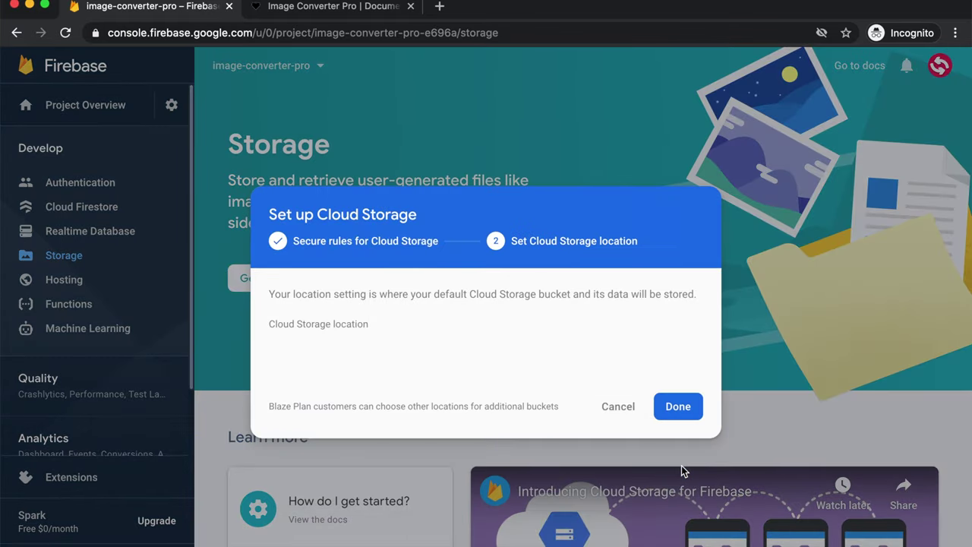
{"action": "left_click", "coordinate": [680, 410]}
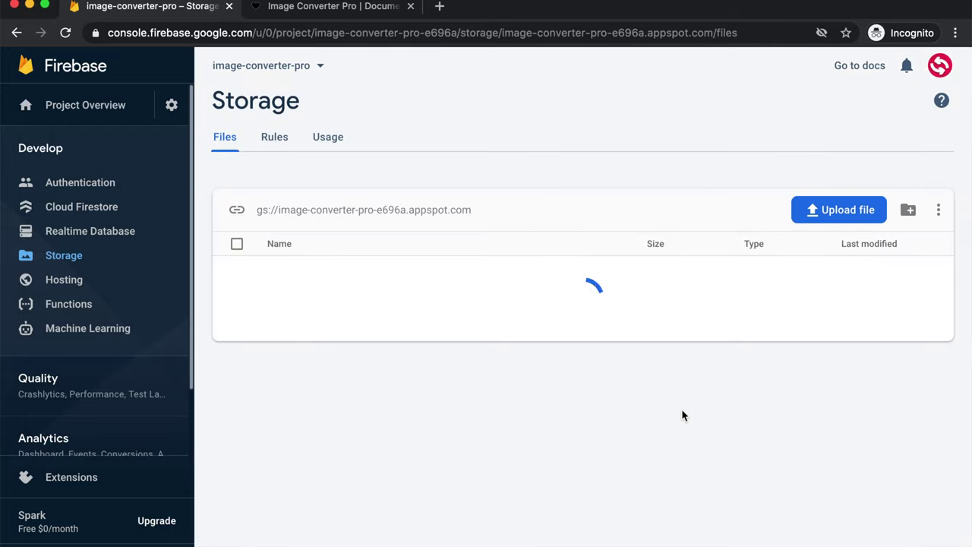
Open the Storage rules for editing and copy the firebase.storage rules block from the Image Converter Pro documentation.
{"action": "left_click", "coordinate": [275, 137]}
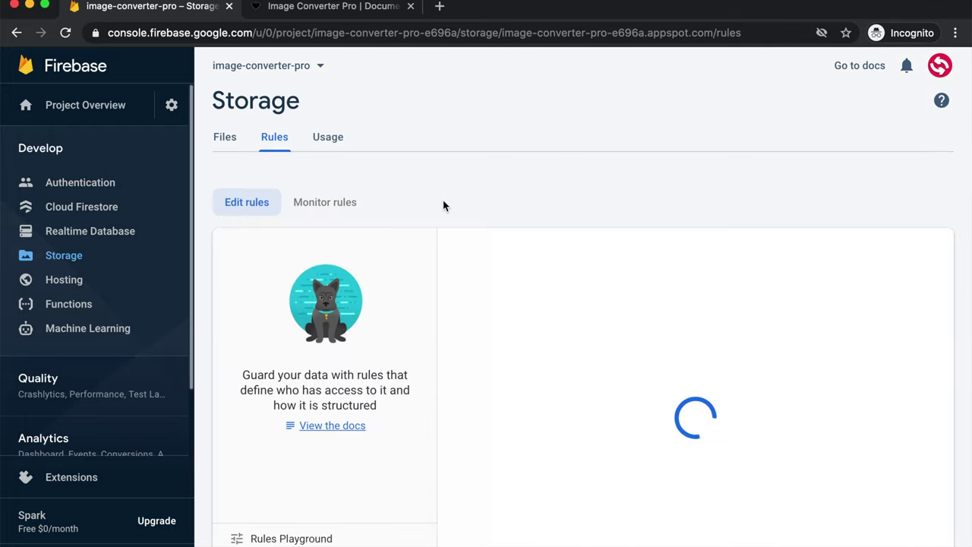
{"action": "left_click", "coordinate": [531, 366]}
{"action": "left_click", "coordinate": [319, 17]}
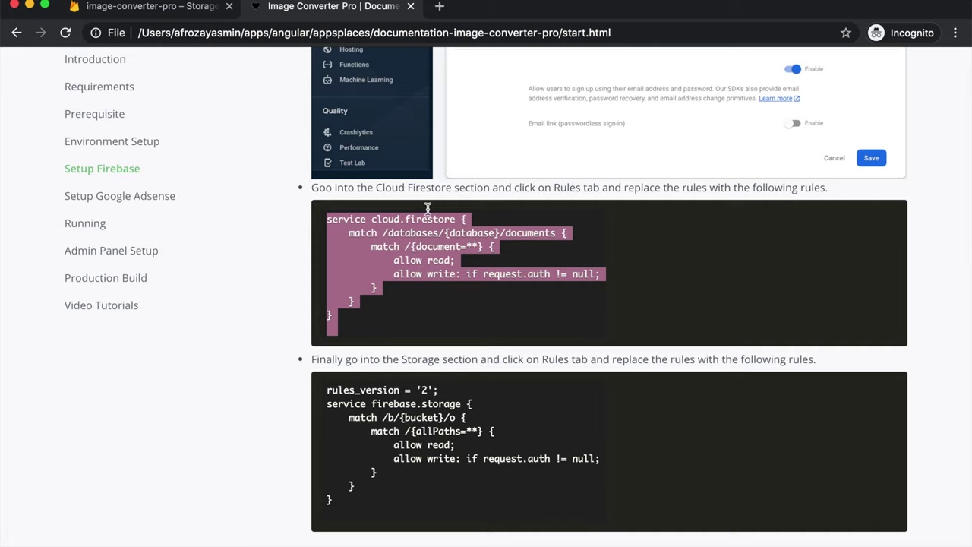
{"action": "scroll", "coordinate": [434, 272], "scroll_direction": "down", "scroll_amount": 5}
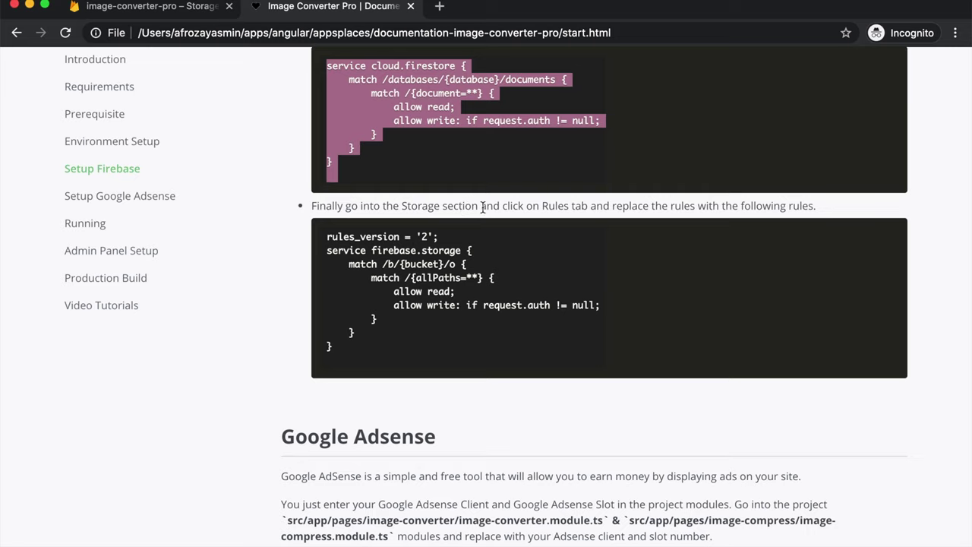
{"action": "left_click_drag", "start_coordinate": [338, 351], "coordinate": [315, 244]}
{"action": "key", "text": "ctrl+c"}
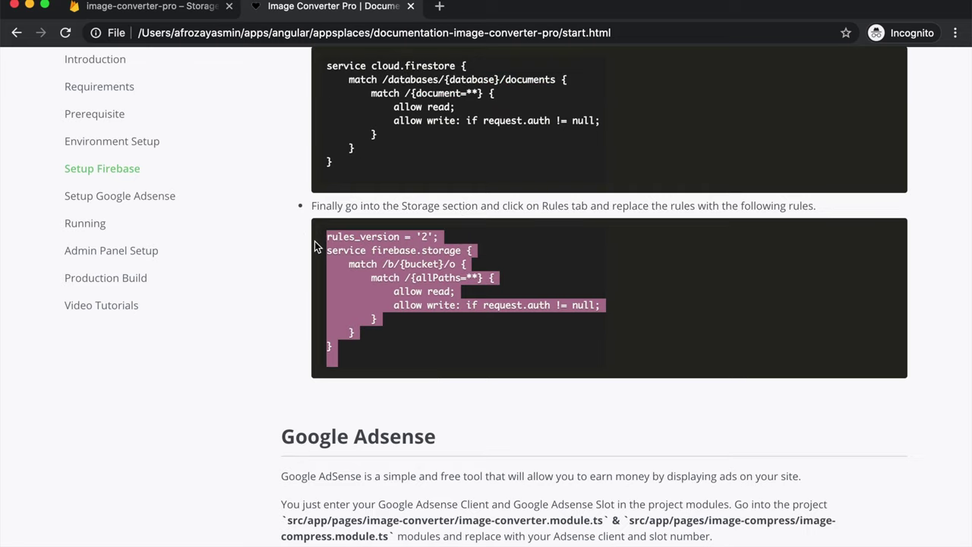
Replace the Storage rules in the Firebase console with the copied firebase.storage block and publish them.
{"action": "left_click", "coordinate": [165, 6]}
{"action": "key", "text": "ctrl+a"}
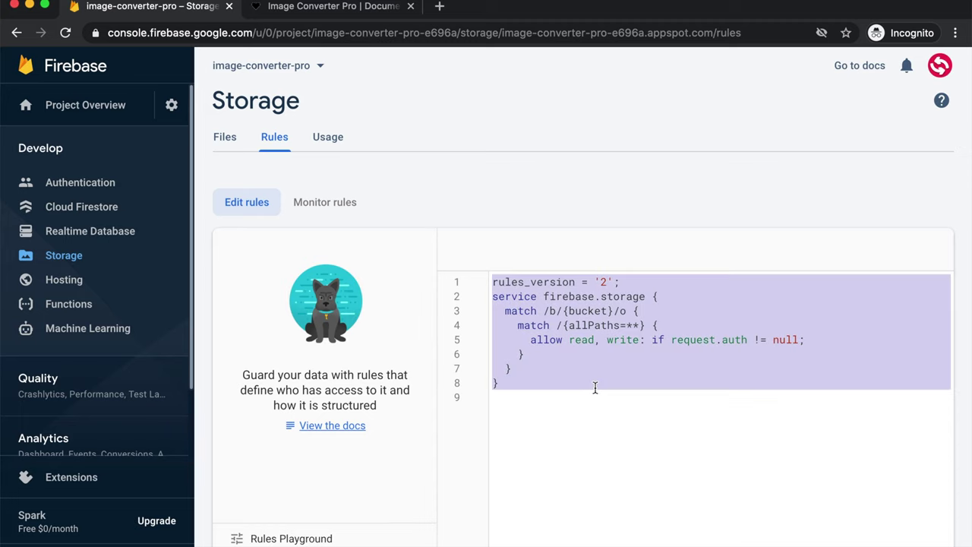
{"action": "key", "text": "ctrl+v"}
{"action": "left_click", "coordinate": [606, 249]}
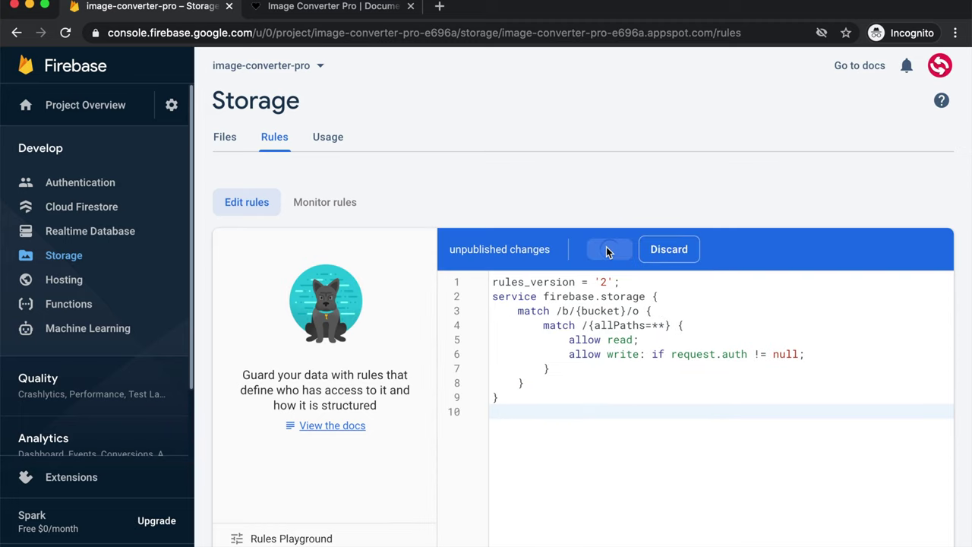